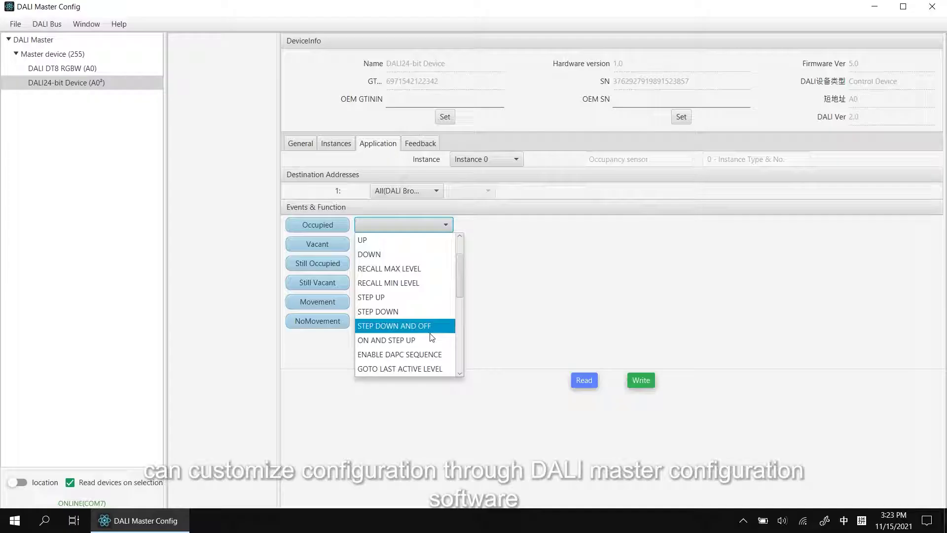
# - Set the Occupied event's function to GOTO LAST ACTIVE LEVEL and open the function choices for Still Vacant
pyautogui.click(437, 369)
pyautogui.click(391, 286)
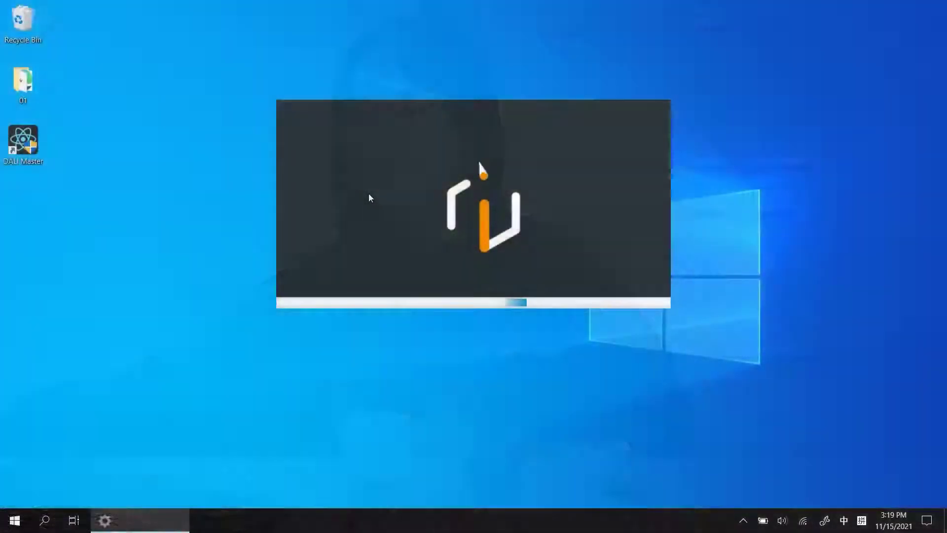
# - Connect to the DALI bus interface through the COM port COM7
pyautogui.click(51, 24)
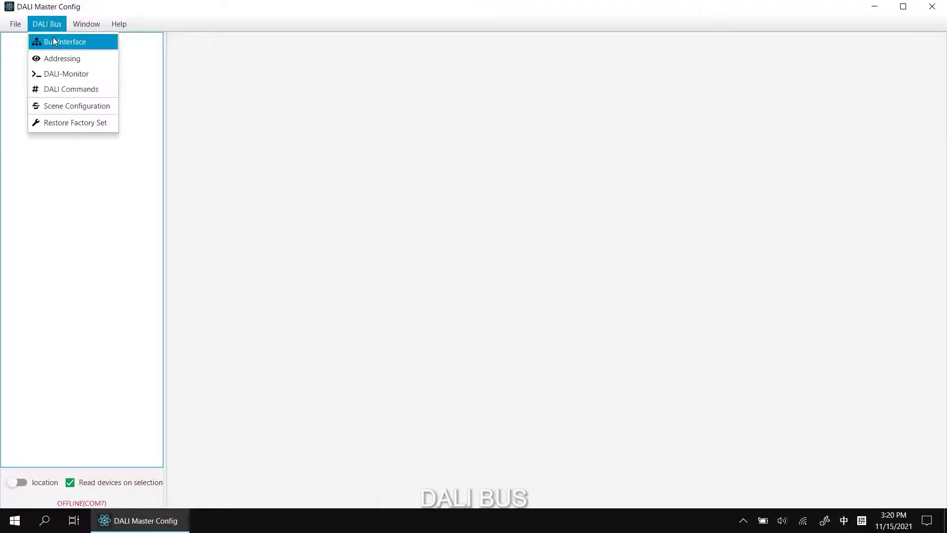
pyautogui.click(55, 41)
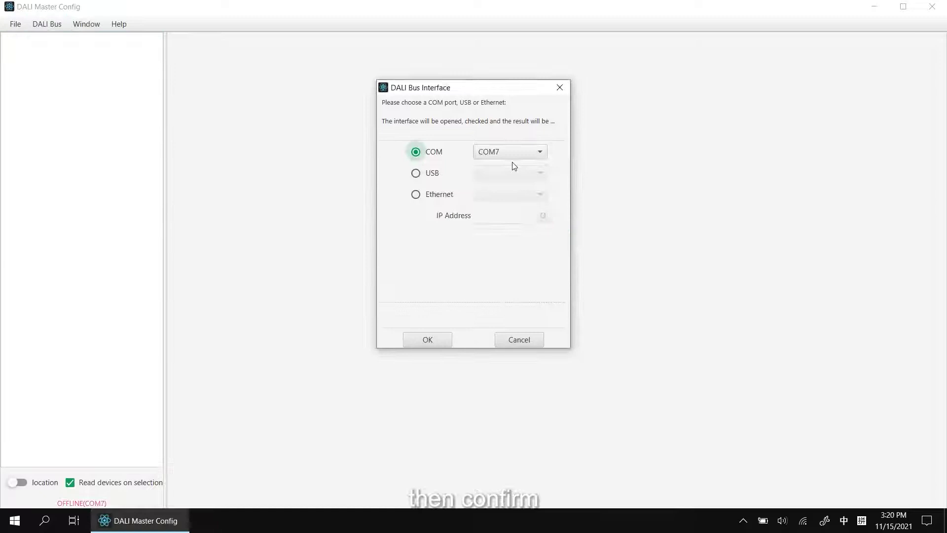
pyautogui.click(432, 340)
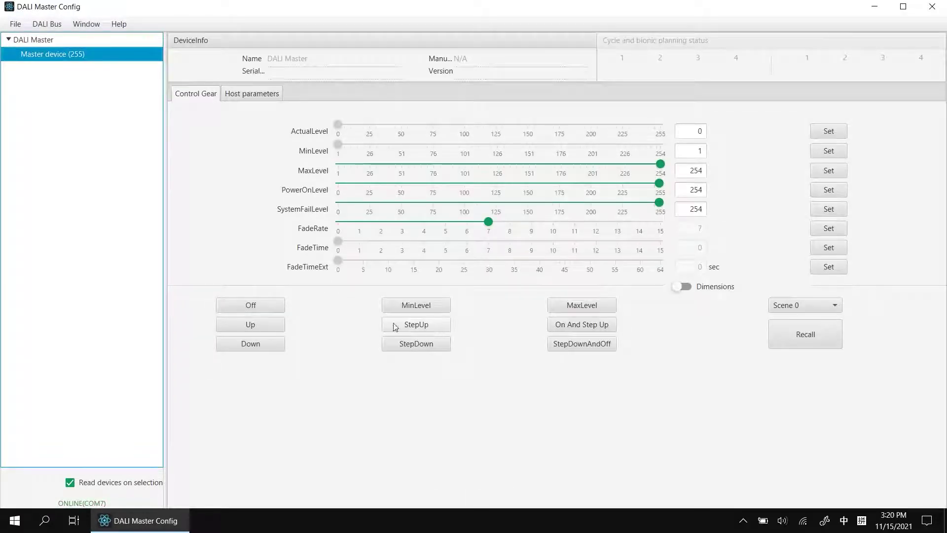
# - Run the addressing wizard as a System Extension, searching for control gears and DALI24 bit devices, and finish it
pyautogui.click(47, 24)
pyautogui.click(57, 57)
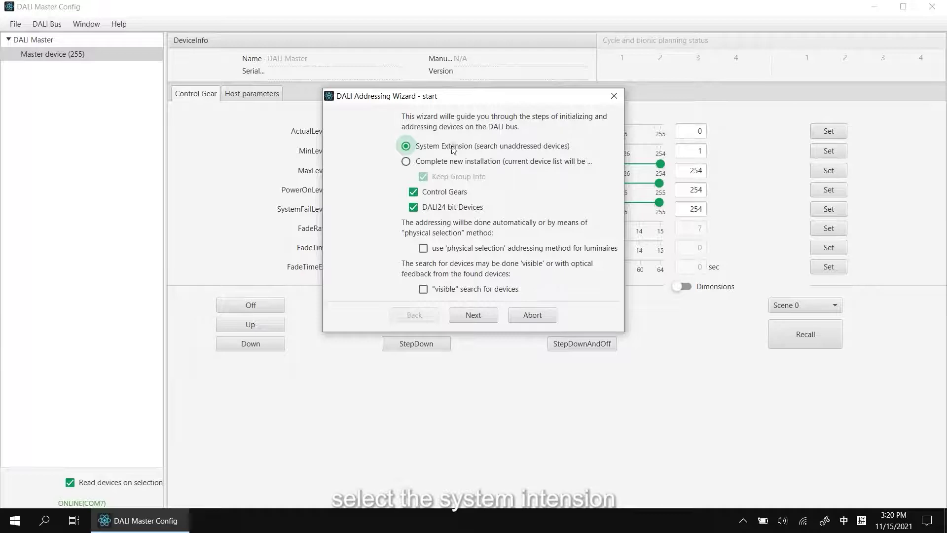
pyautogui.click(472, 316)
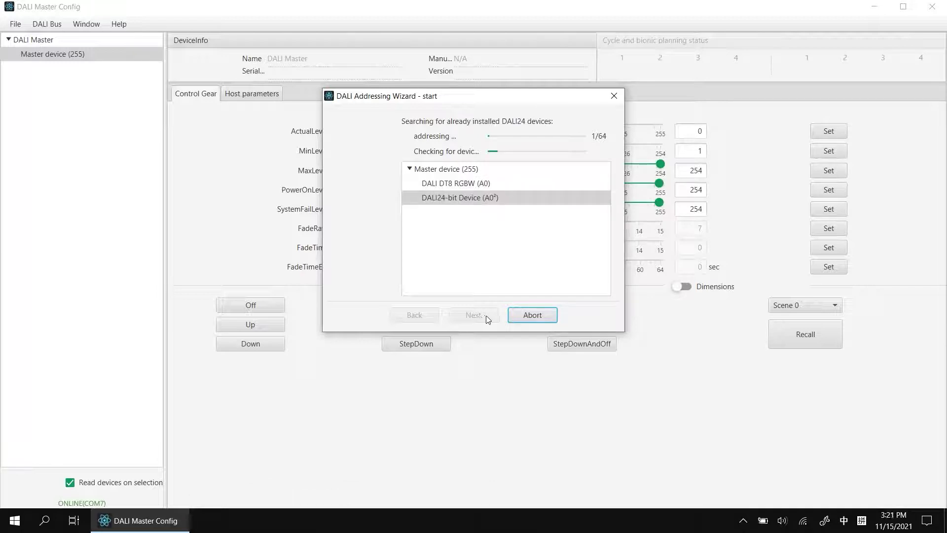
pyautogui.click(488, 318)
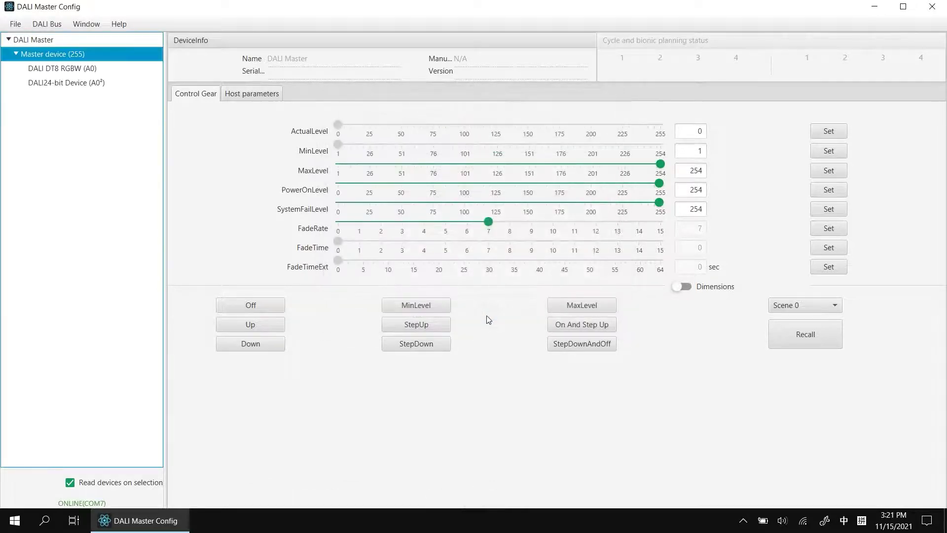
# - Open the DALI24-bit Device's general settings and enable Application Controller and Power cycle notification
pyautogui.click(86, 68)
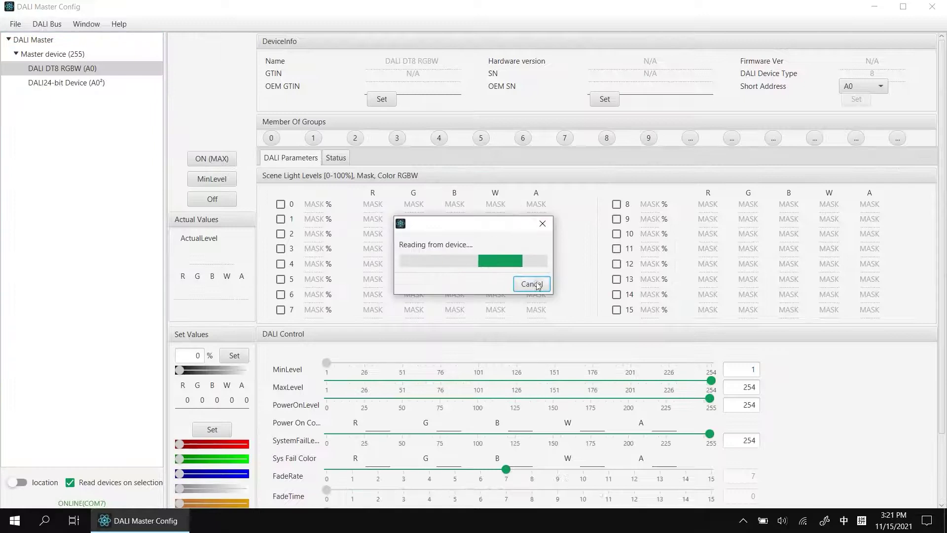
pyautogui.click(531, 284)
pyautogui.click(89, 83)
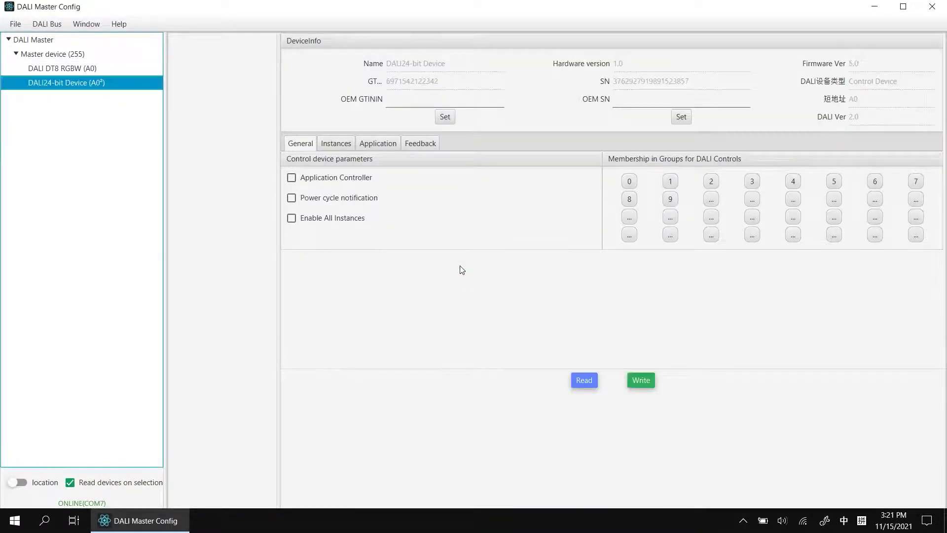
pyautogui.click(309, 35)
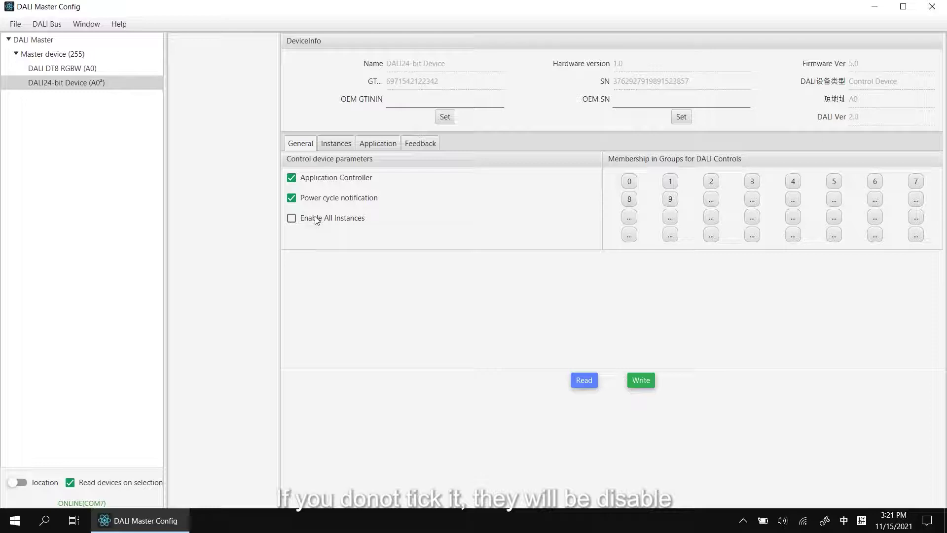
# - Examine the instance configuration of Instance 1 and Instance 0, including their sensor types
pyautogui.click(331, 144)
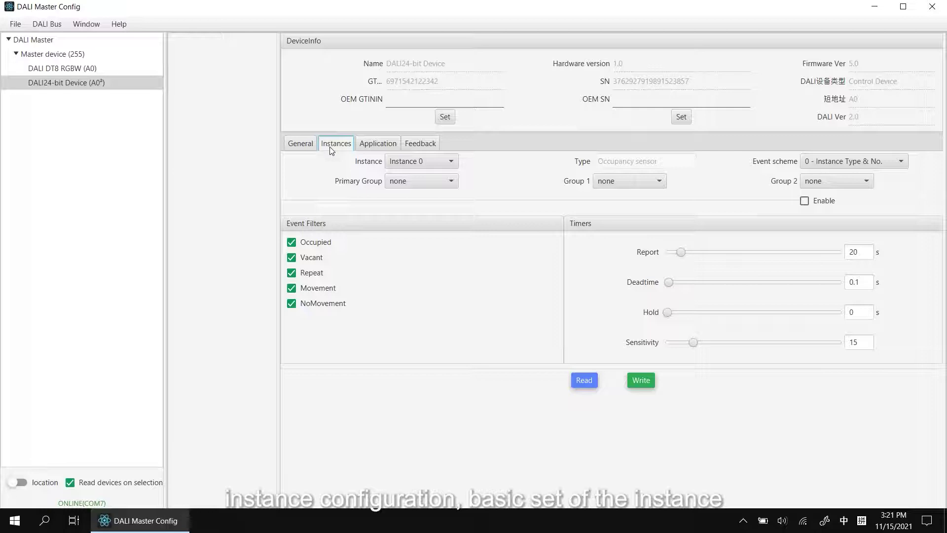
pyautogui.click(413, 166)
pyautogui.click(416, 190)
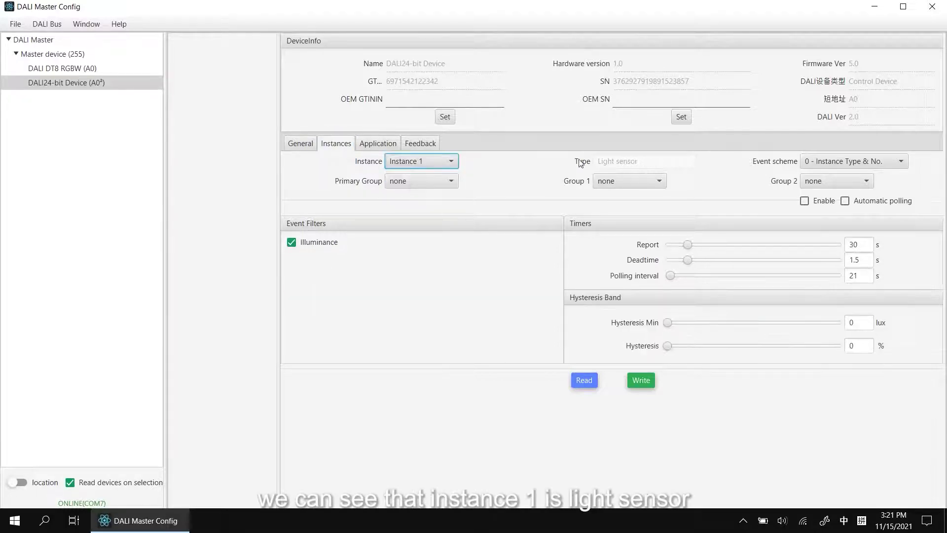
pyautogui.click(433, 164)
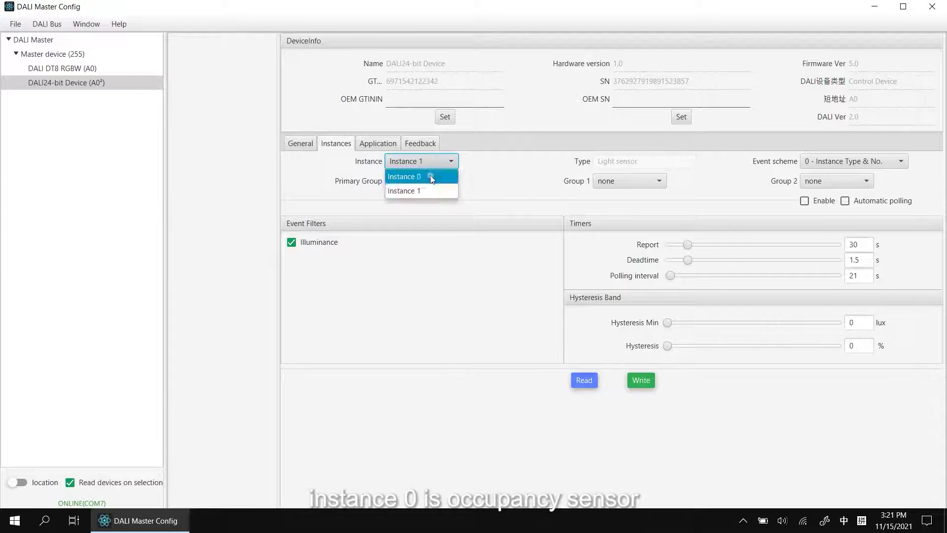
pyautogui.click(432, 177)
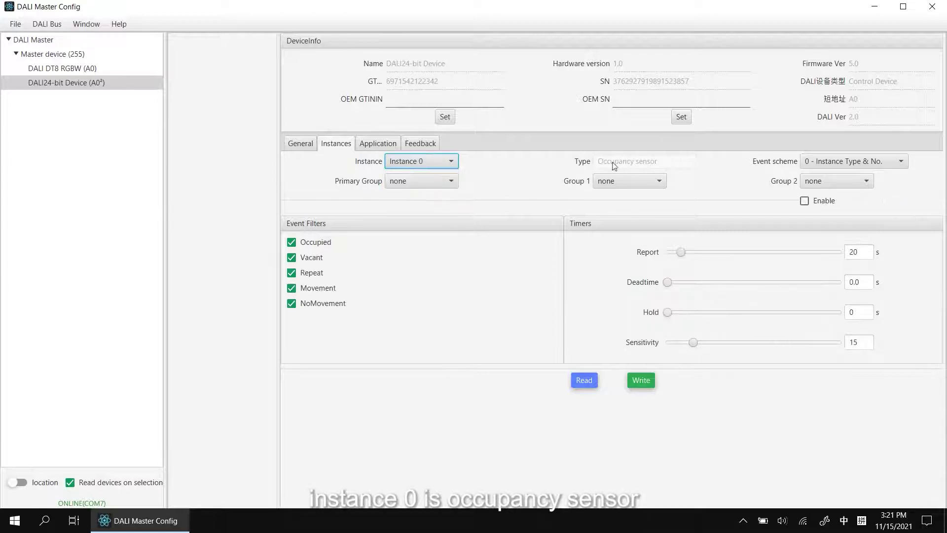
# - Enable Instance 0 without the Movement and NoMovement event filters, and check their availability in the application settings
pyautogui.click(841, 163)
pyautogui.click(769, 164)
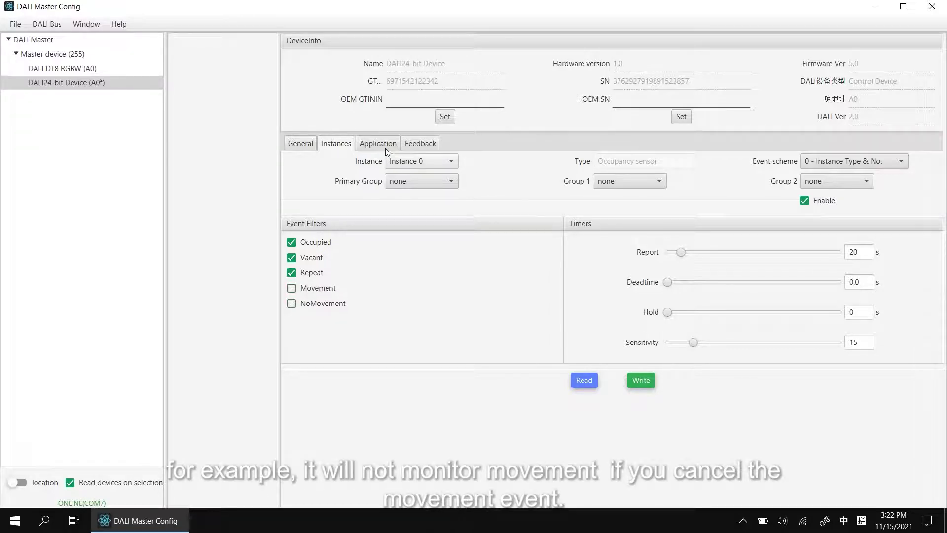
pyautogui.click(386, 146)
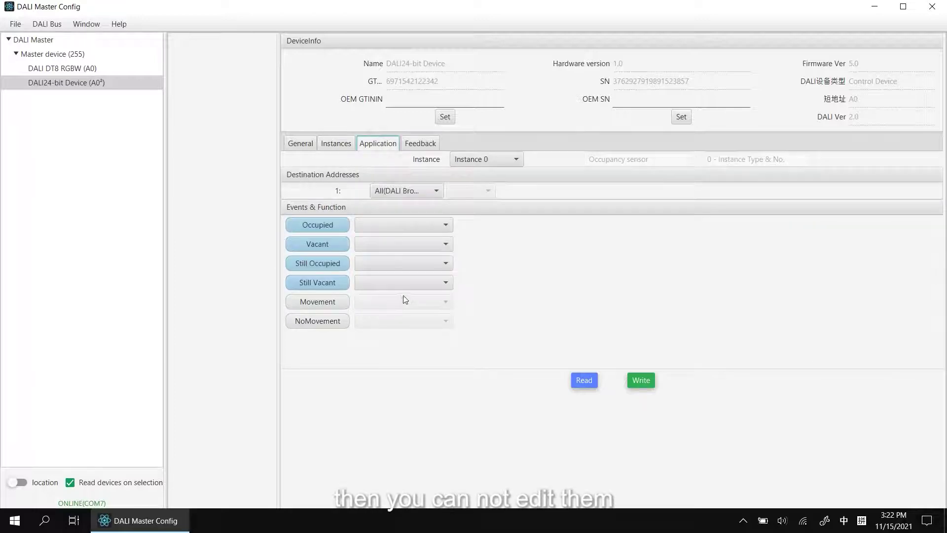
# - Re-enable the Movement and NoMovement event filters for Instance 0 and check the Movement event's function choices
pyautogui.click(344, 147)
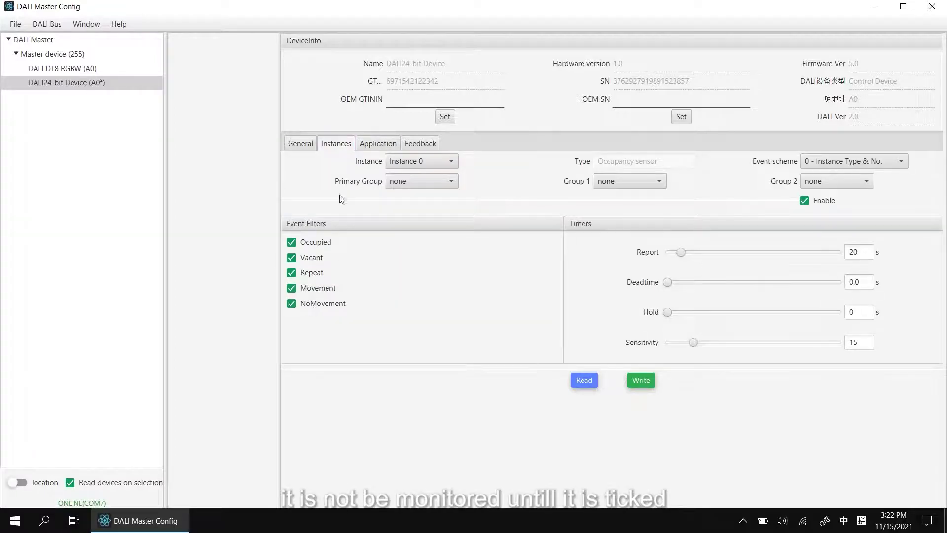
pyautogui.click(377, 145)
pyautogui.click(410, 303)
pyautogui.click(498, 300)
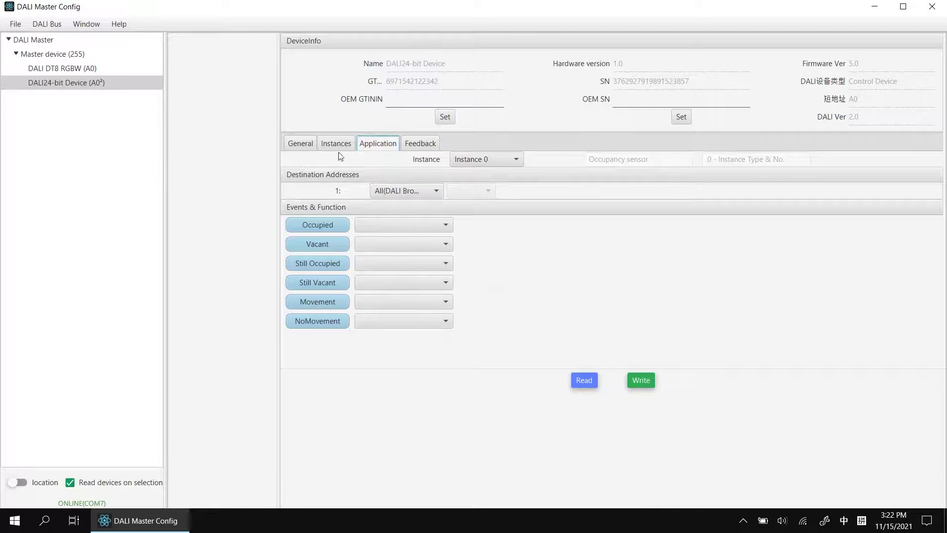
# - Set Instance 0's Report timer to 6 s and its Sensitivity to 15
pyautogui.click(337, 145)
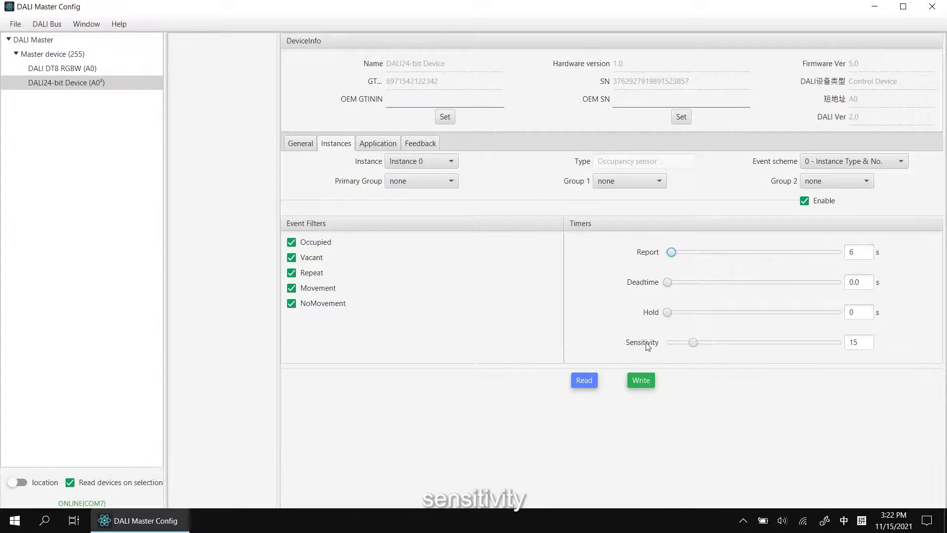
pyautogui.moveTo(693, 342)
pyautogui.mouseDown()
pyautogui.moveTo(645, 346)
pyautogui.moveTo(689, 347)
pyautogui.mouseUp()
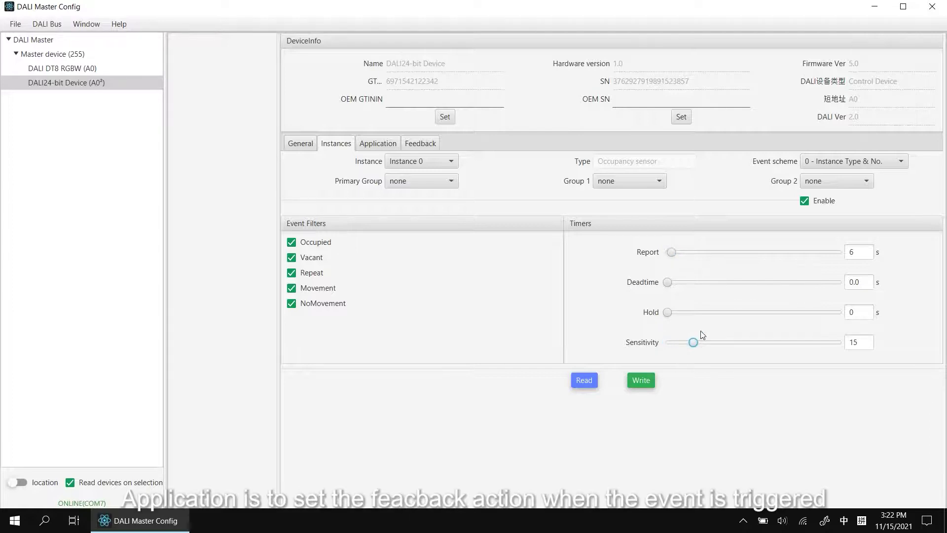
# - Select Instance 0, the occupancy sensor, in the application settings
pyautogui.click(383, 143)
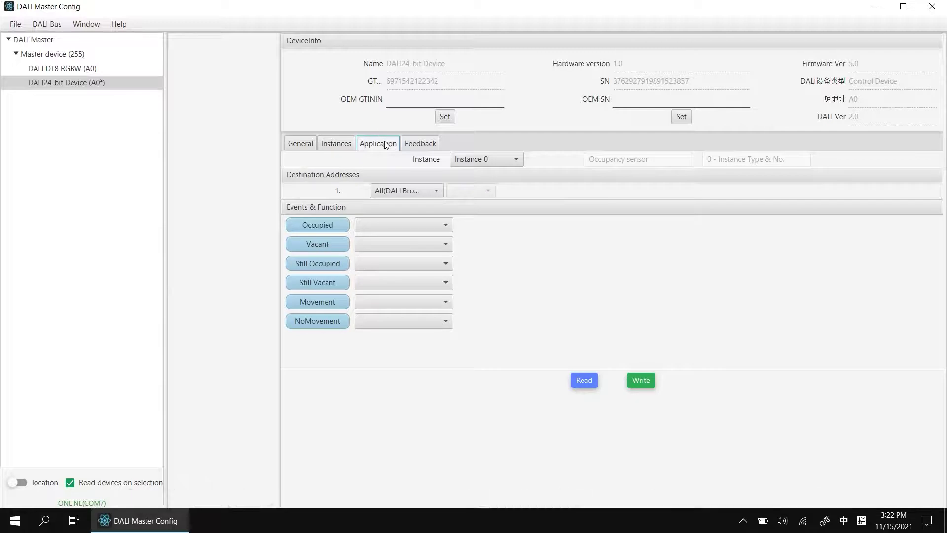
pyautogui.click(509, 160)
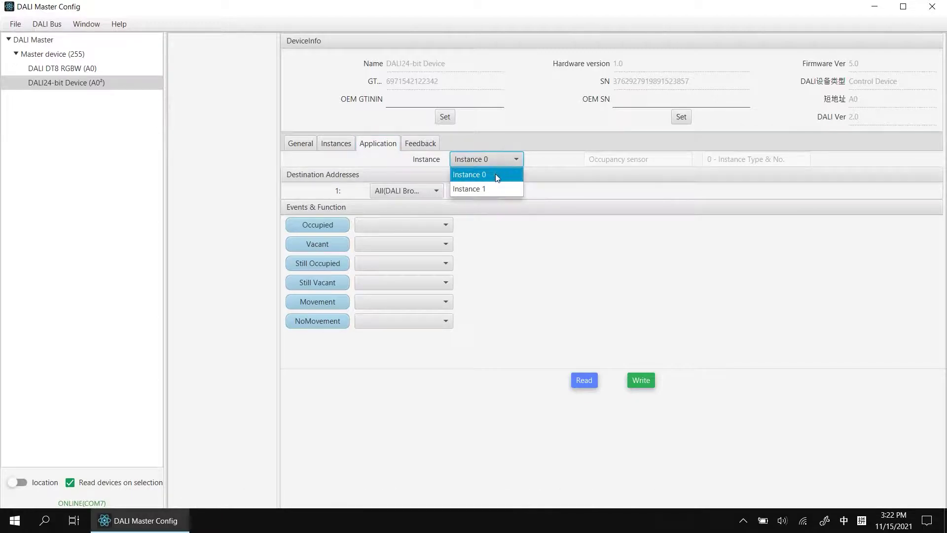
pyautogui.click(495, 174)
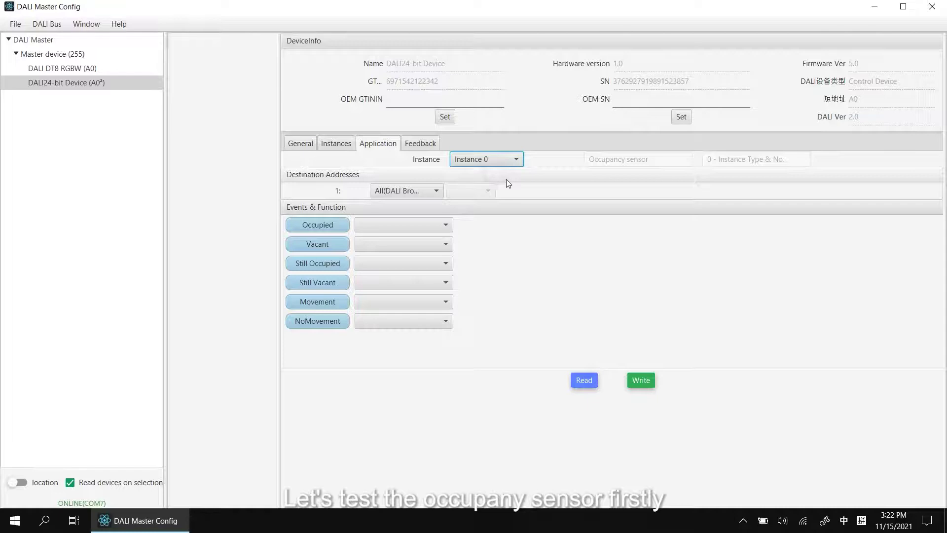
# - Try Group G0 and Single Address A0 as destination address 1 for Instance 0
pyautogui.click(419, 191)
pyautogui.click(418, 234)
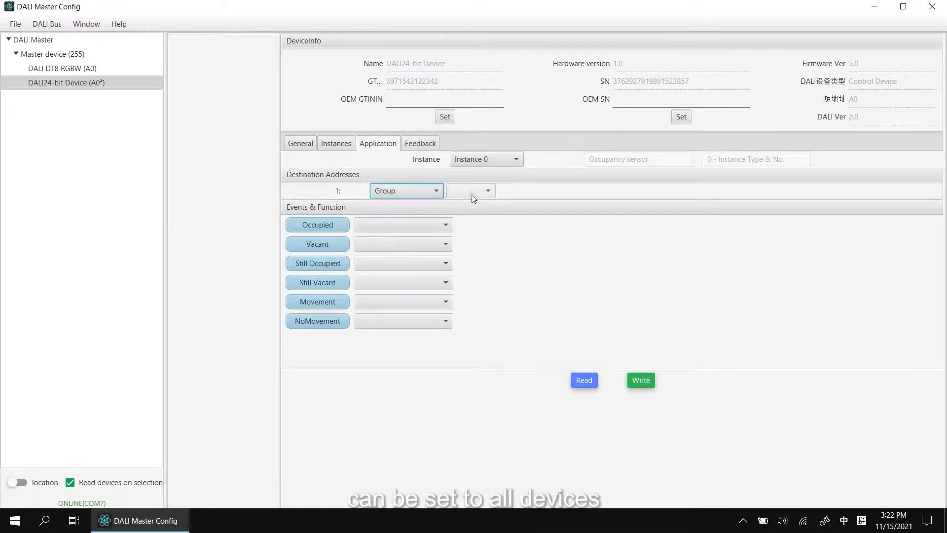
pyautogui.click(488, 190)
pyautogui.click(472, 205)
pyautogui.click(419, 196)
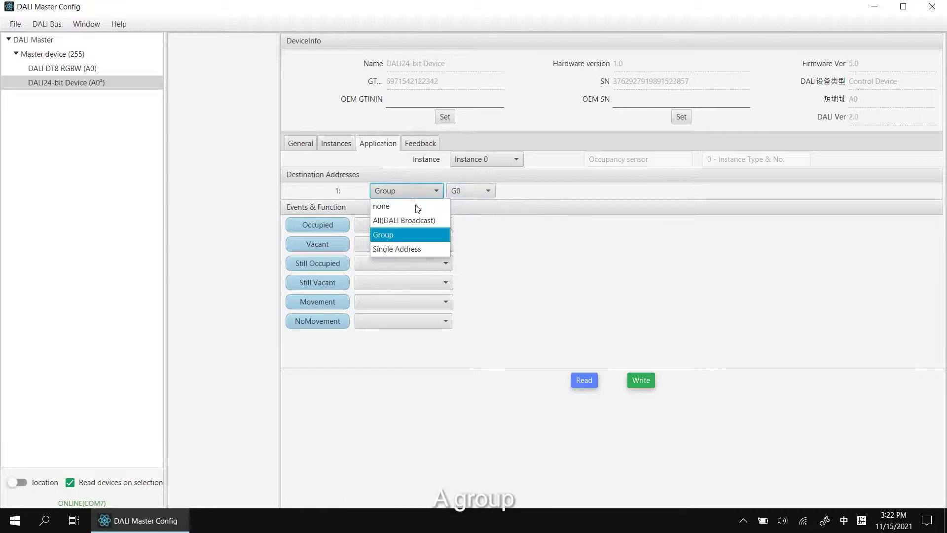
pyautogui.click(408, 247)
pyautogui.click(471, 196)
pyautogui.click(468, 206)
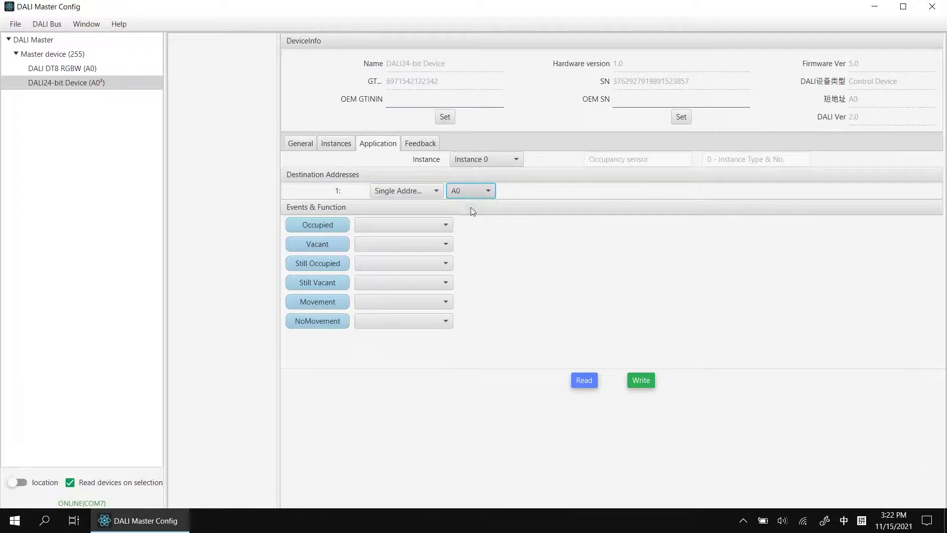
# - Set destination address 1 to All(DALI Broadcast) and the Movement event's function to RECALL MAX LEVEL
pyautogui.click(400, 190)
pyautogui.click(424, 220)
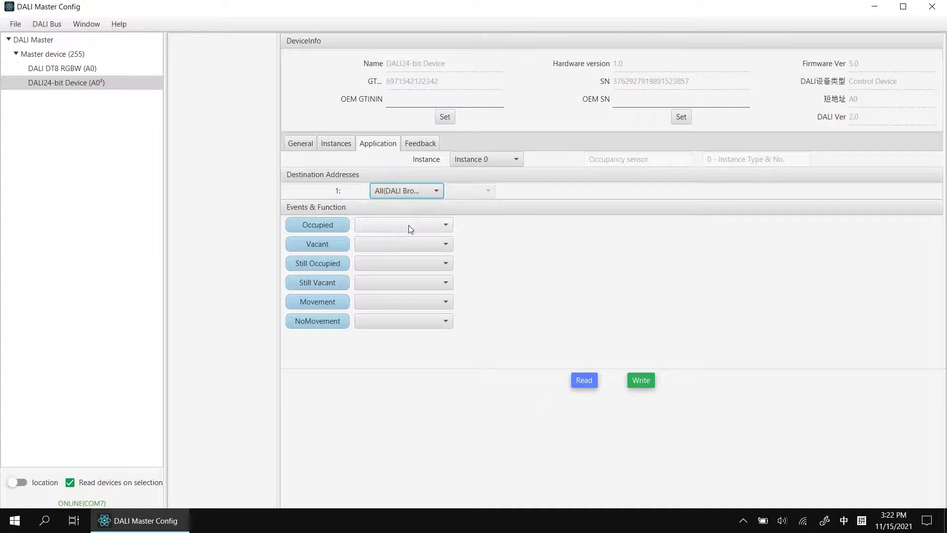
pyautogui.click(399, 302)
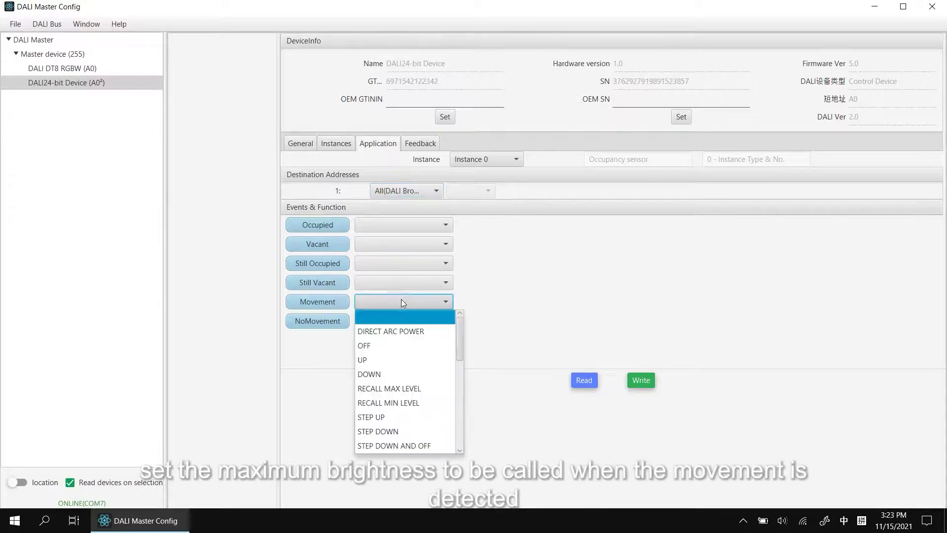
pyautogui.click(385, 383)
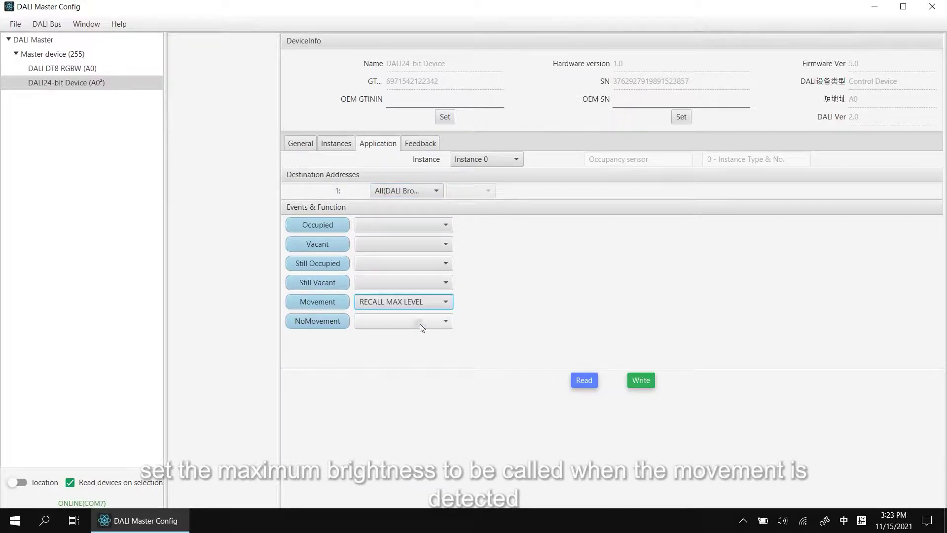
# - Set the NoMovement event's function to OFF and write the application settings to the device
pyautogui.click(419, 322)
pyautogui.click(397, 359)
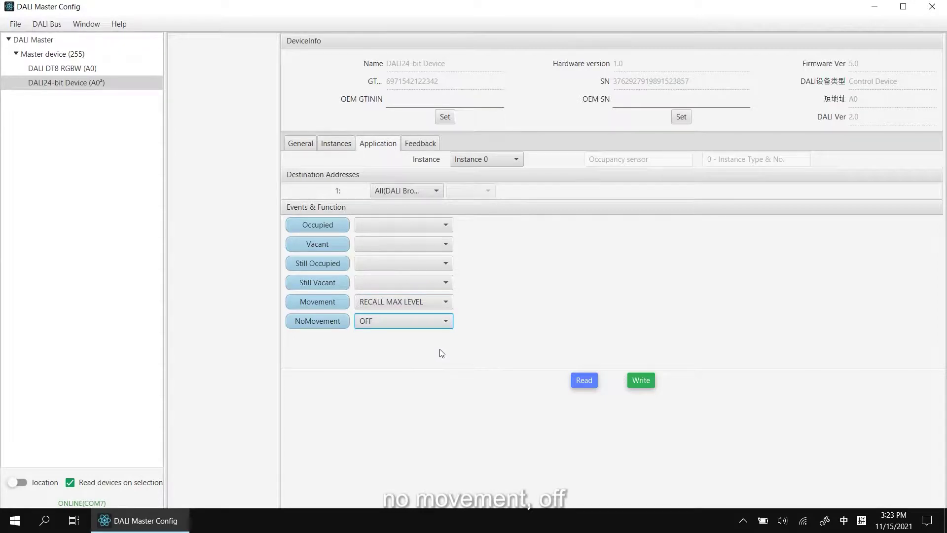
pyautogui.click(640, 380)
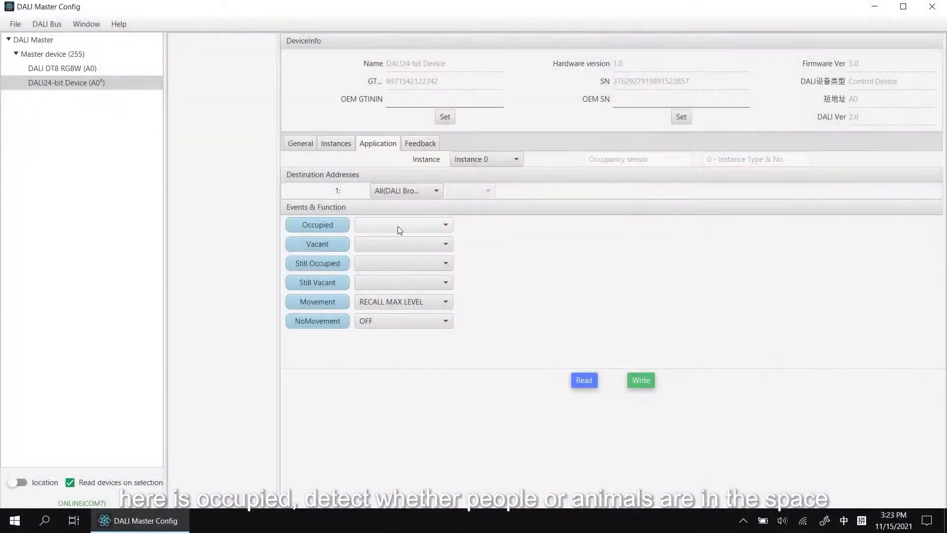
# - Set the Occupied event's function to GOTO LAST ACTIVE LEVEL and the Still Vacant event's function to OFF
pyautogui.click(398, 227)
pyautogui.scroll(-1, 422, 309)
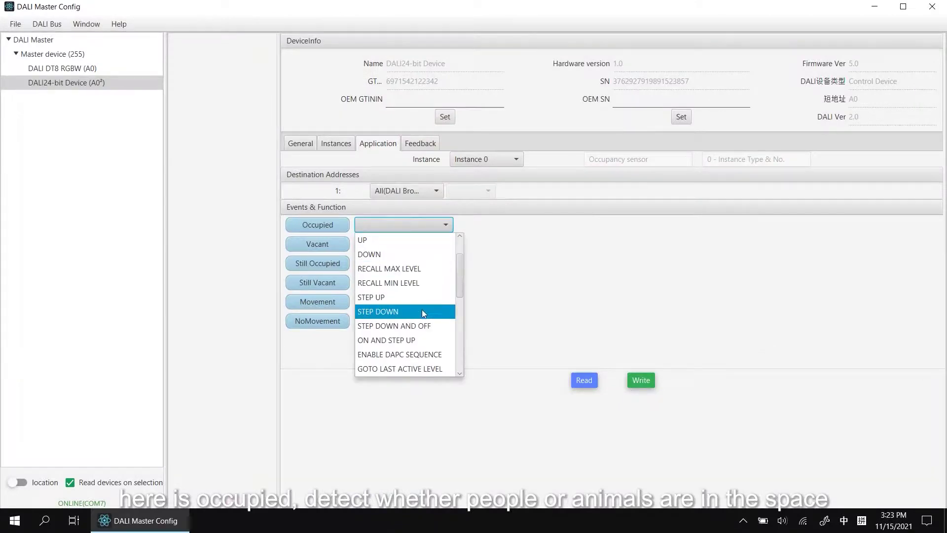
pyautogui.click(434, 368)
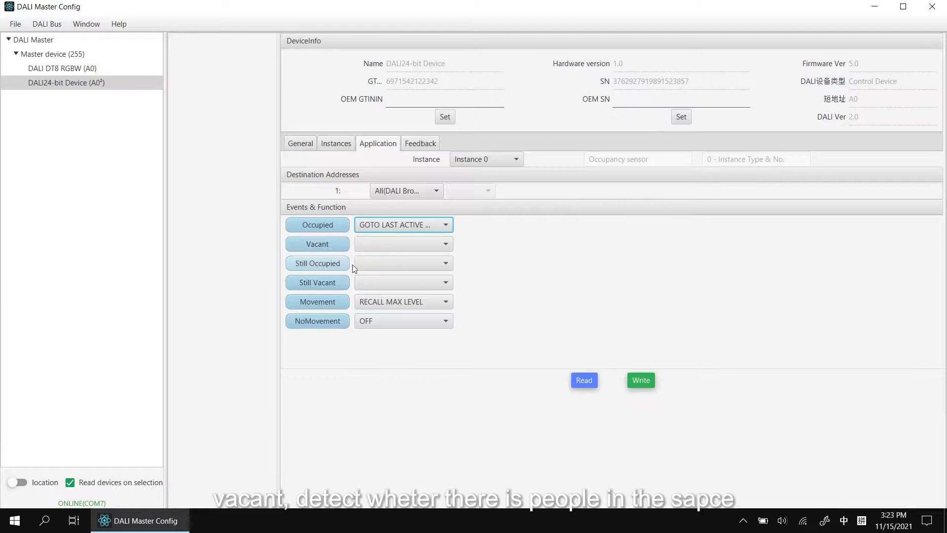
pyautogui.click(391, 284)
pyautogui.click(387, 323)
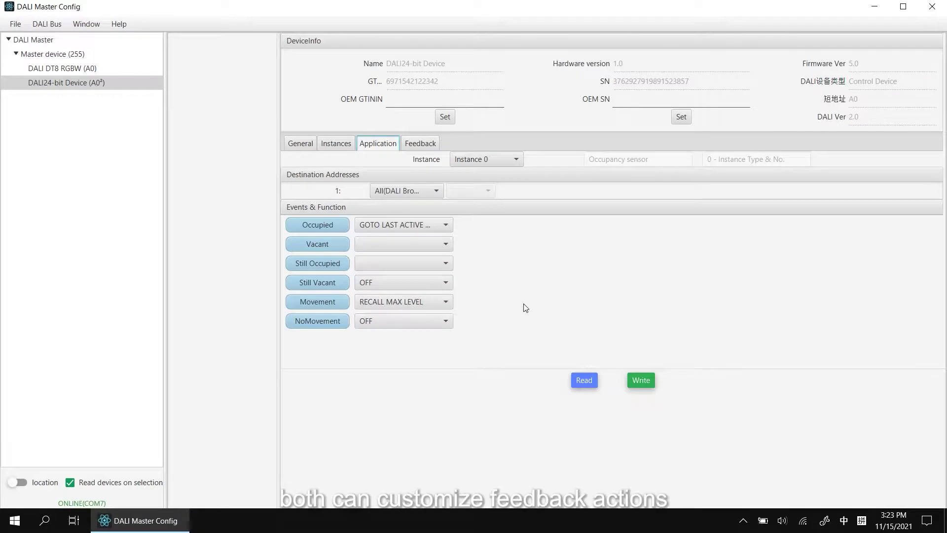
# - For Instance 1, the light sensor, set the report timer to 12 s and enable the instance
pyautogui.click(345, 145)
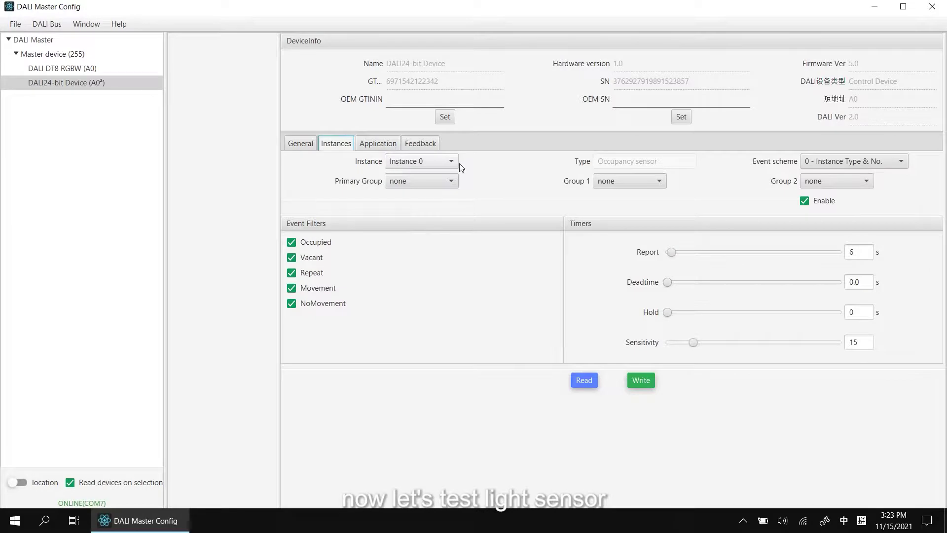
pyautogui.click(419, 167)
pyautogui.click(420, 191)
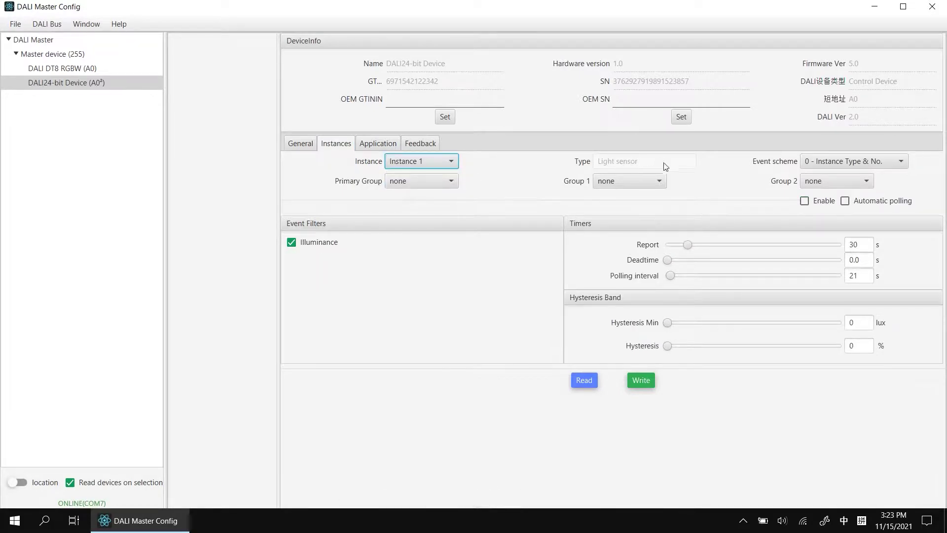
pyautogui.moveTo(687, 246); pyautogui.dragTo(678, 247)
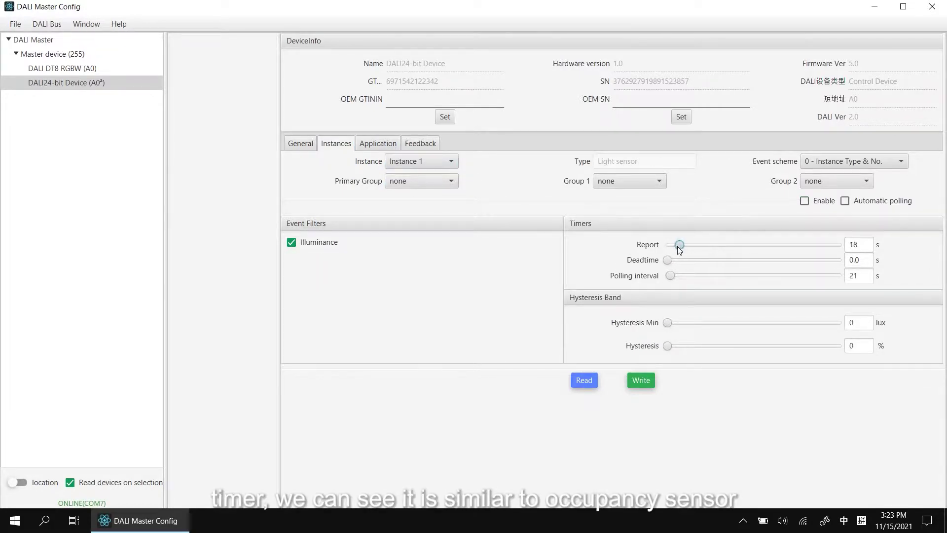
pyautogui.click(805, 200)
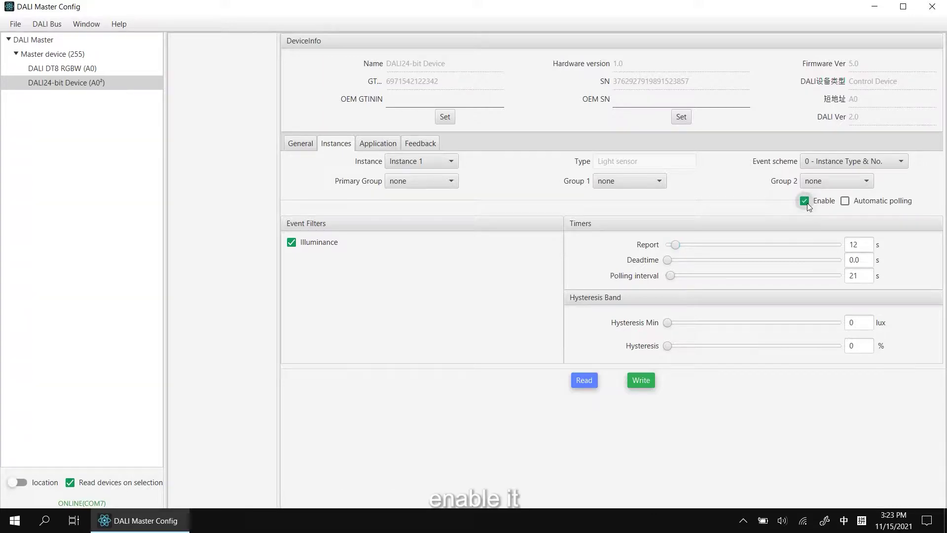
# - Disable the occupancy sensor on Instance 0, then return to the Instance 1 settings
pyautogui.click(444, 163)
pyautogui.click(424, 176)
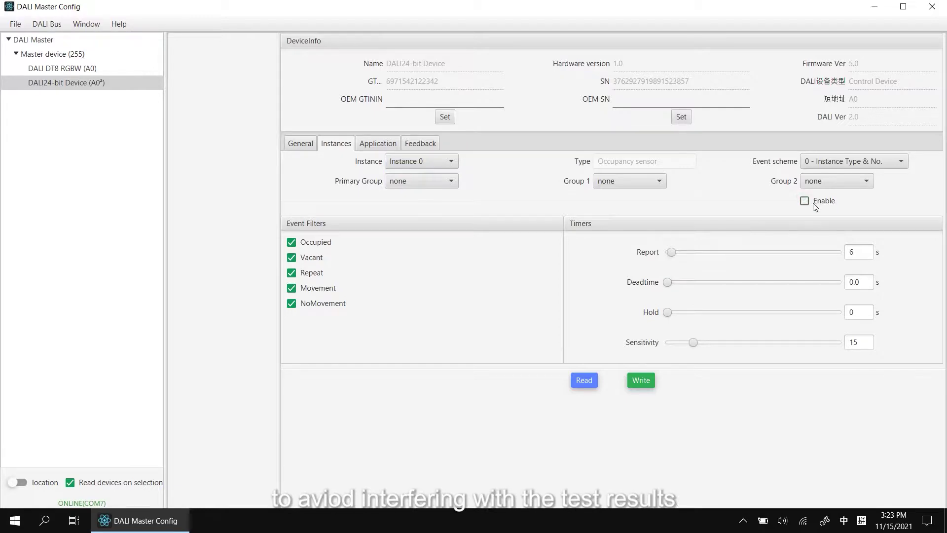
pyautogui.click(434, 161)
pyautogui.click(414, 189)
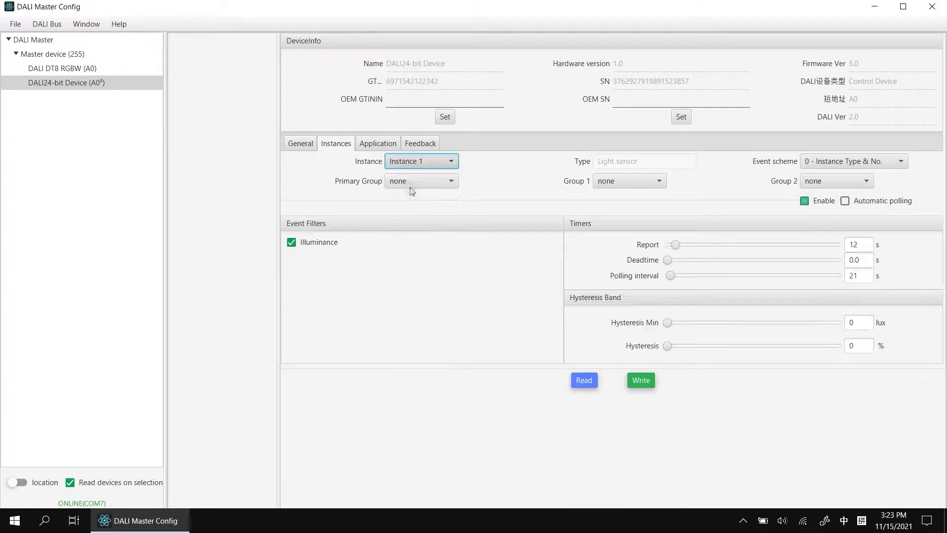
# - In the application settings for Instance 1, set illuminance at or below 50 to trigger RECALL MAX LEVEL
pyautogui.click(375, 146)
pyautogui.click(480, 159)
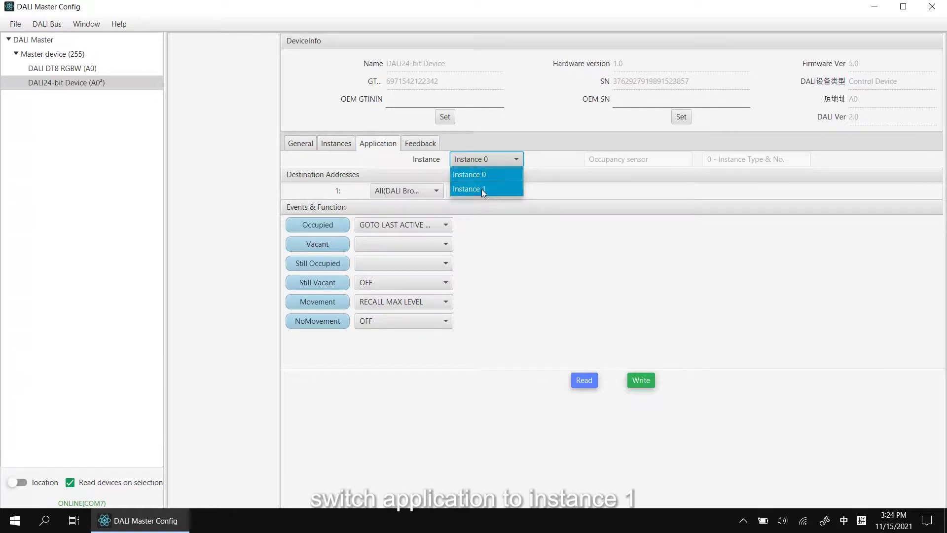
pyautogui.click(486, 192)
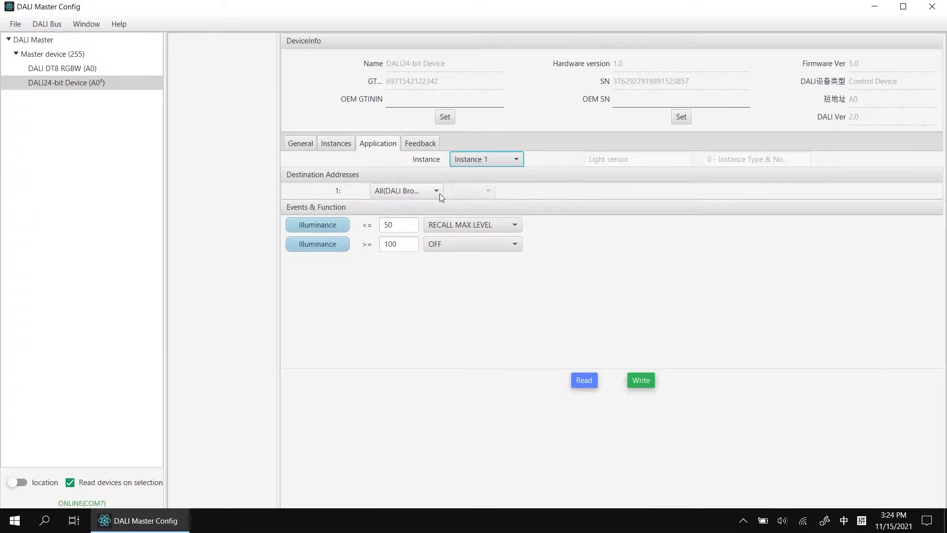
pyautogui.click(414, 223)
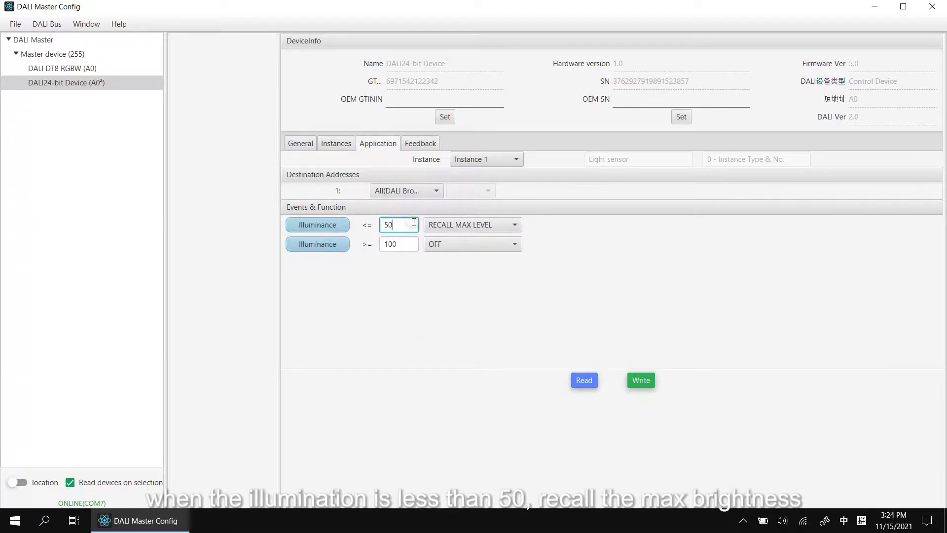
pyautogui.click(512, 227)
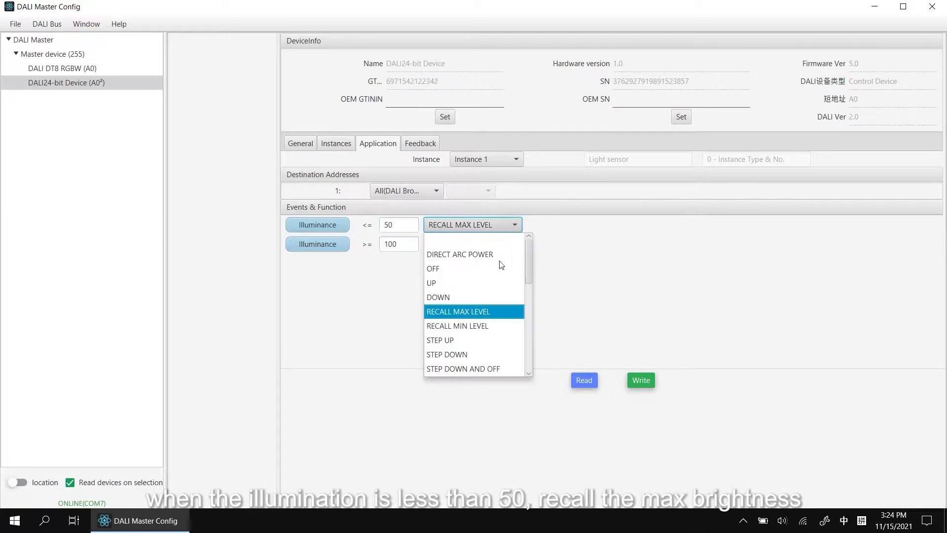
pyautogui.click(489, 311)
# - Set illuminance at or above 100 to trigger OFF and write the Instance 1 application settings to the device
pyautogui.click(404, 249)
pyautogui.click(460, 246)
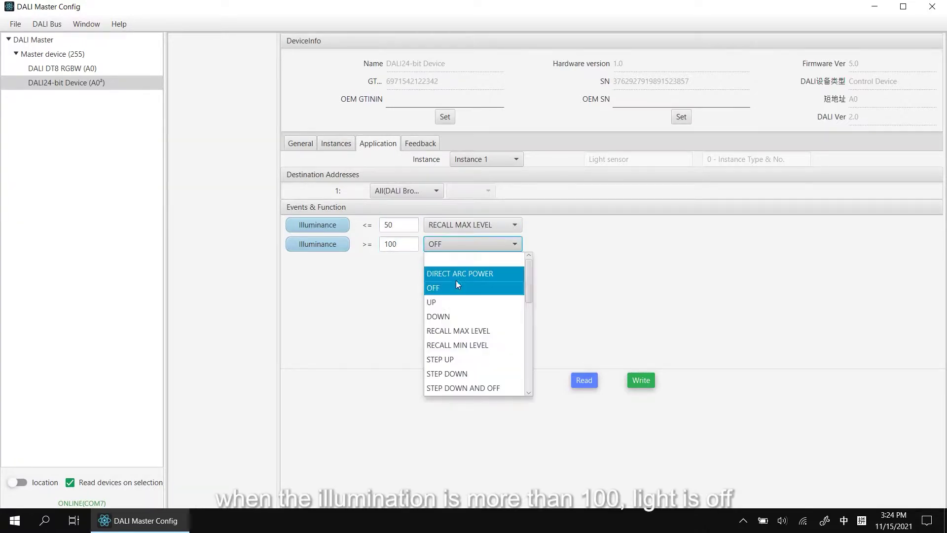
pyautogui.click(494, 284)
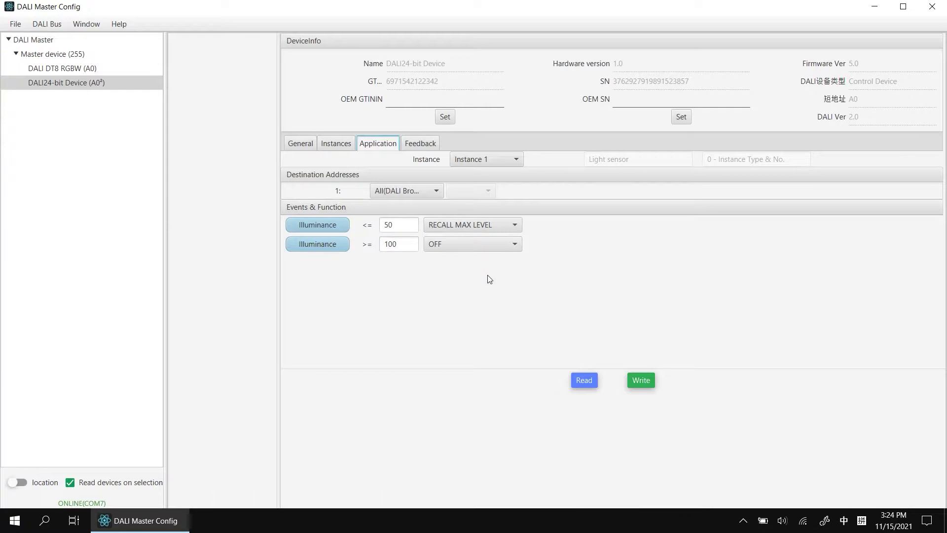
pyautogui.click(641, 380)
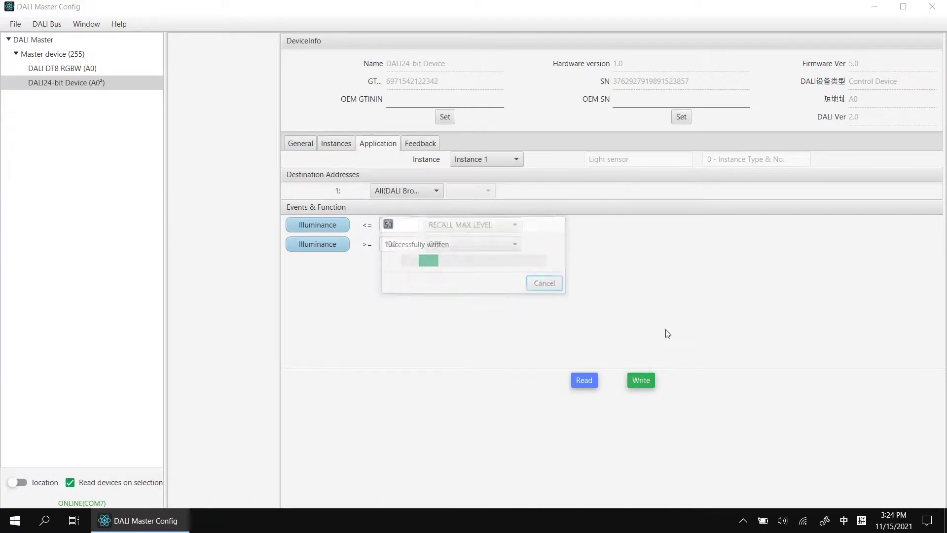